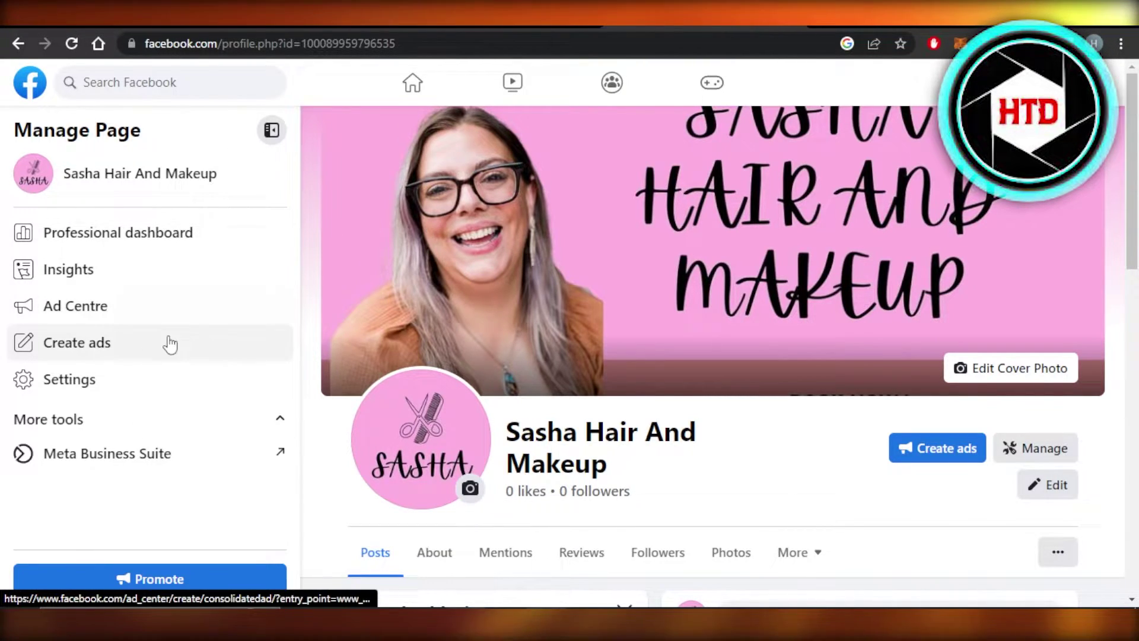
# Review your own access details under the Page's Page access settings, then dismiss them
pyautogui.click(68, 379)
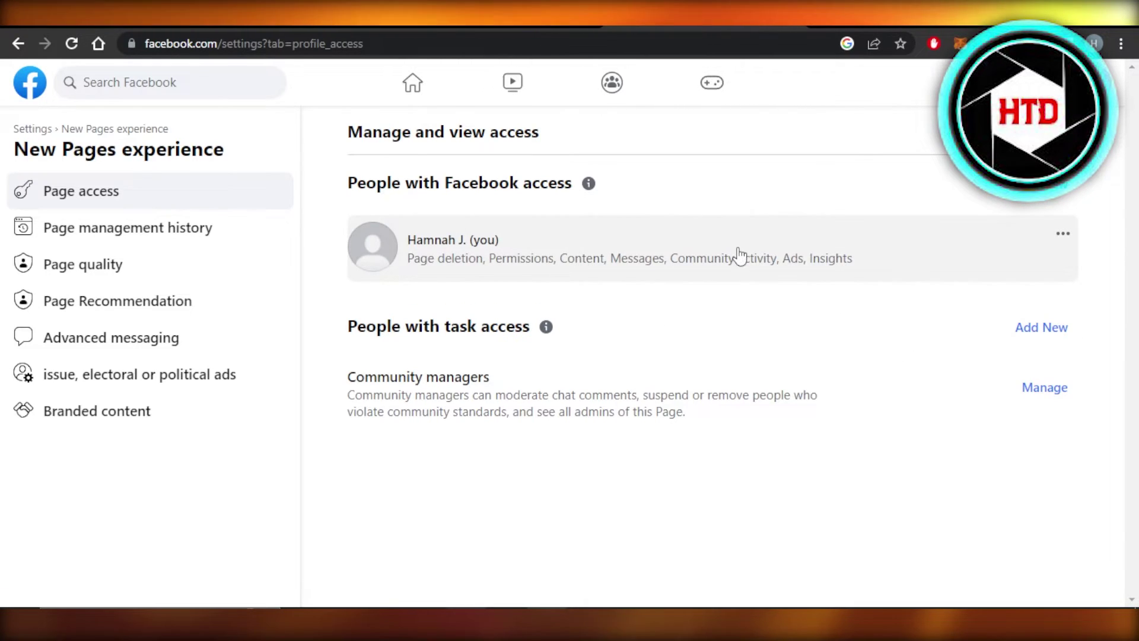
pyautogui.click(1016, 266)
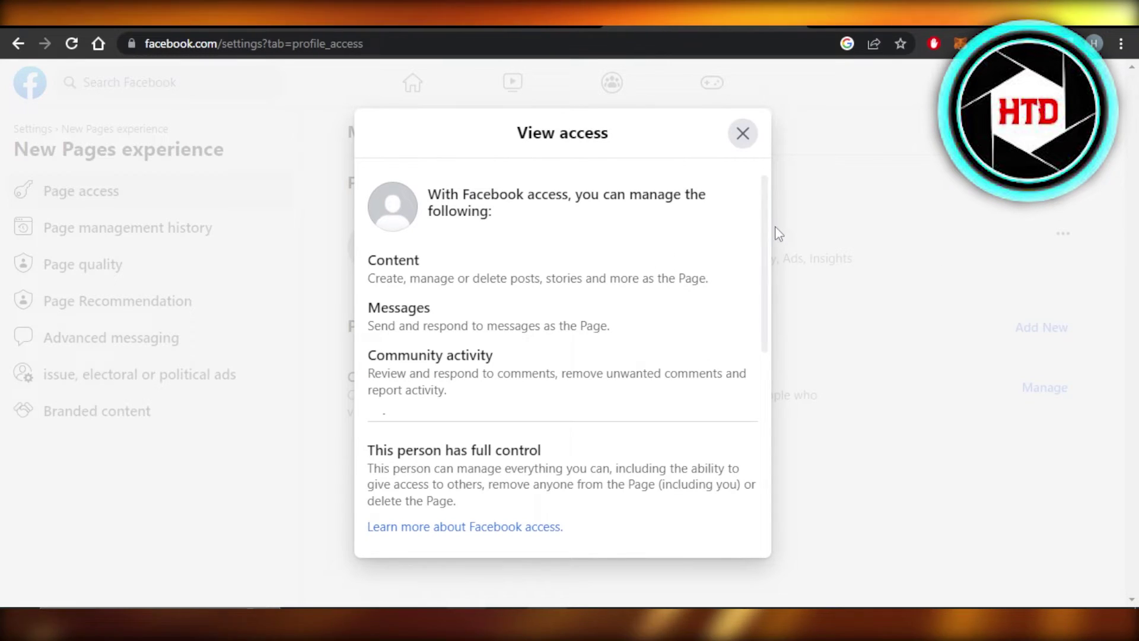
pyautogui.moveTo(758, 219)
pyautogui.mouseDown()
pyautogui.moveTo(761, 351)
pyautogui.moveTo(766, 277)
pyautogui.mouseUp()
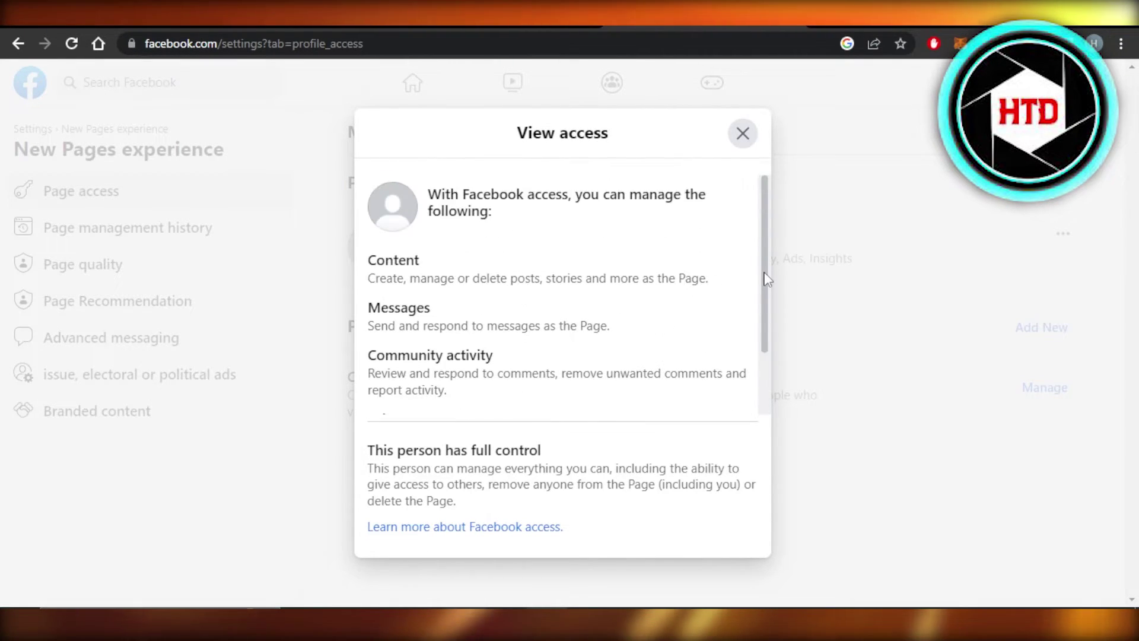
pyautogui.click(743, 133)
# Show the Remove Access option for your Hamnah J. (you) access entry
pyautogui.click(1063, 238)
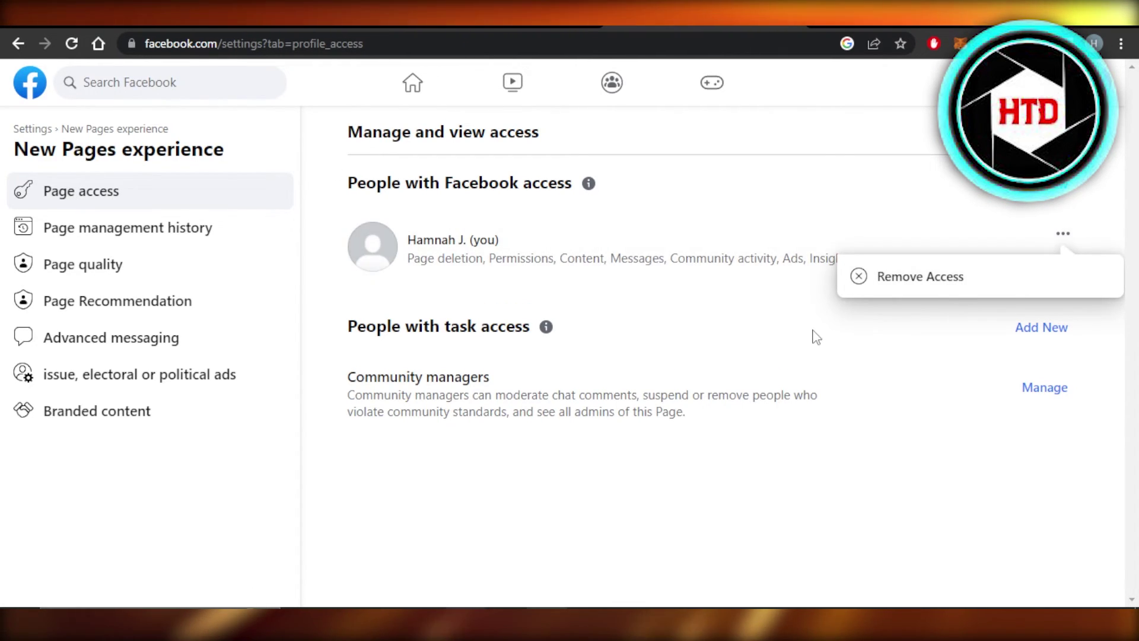
# Return to the Facebook home page without removing any access
pyautogui.click(30, 83)
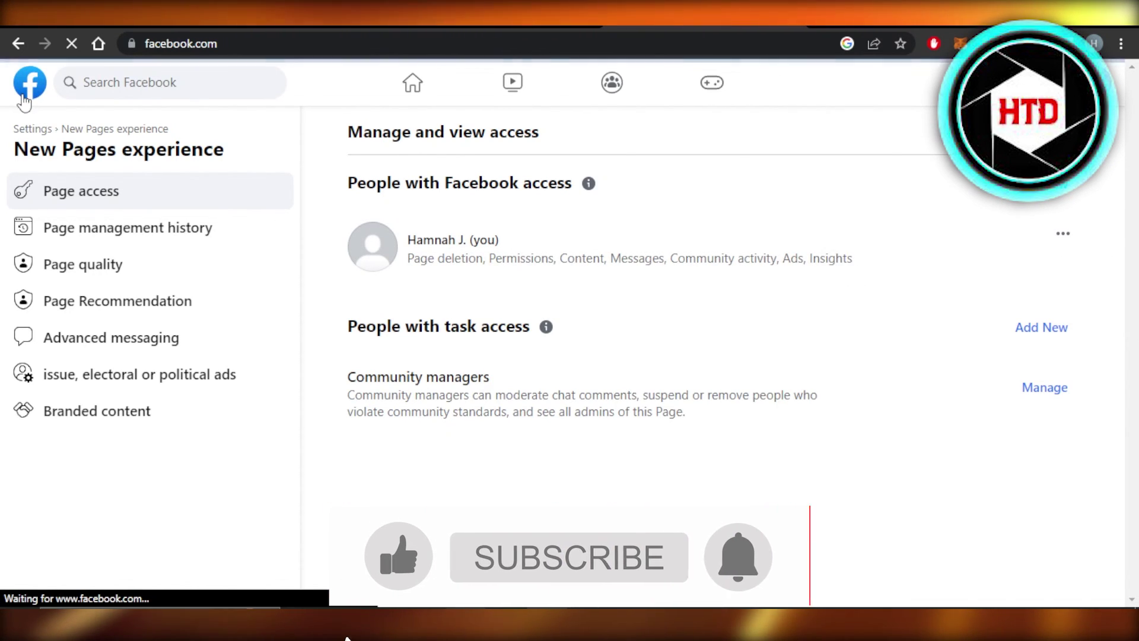